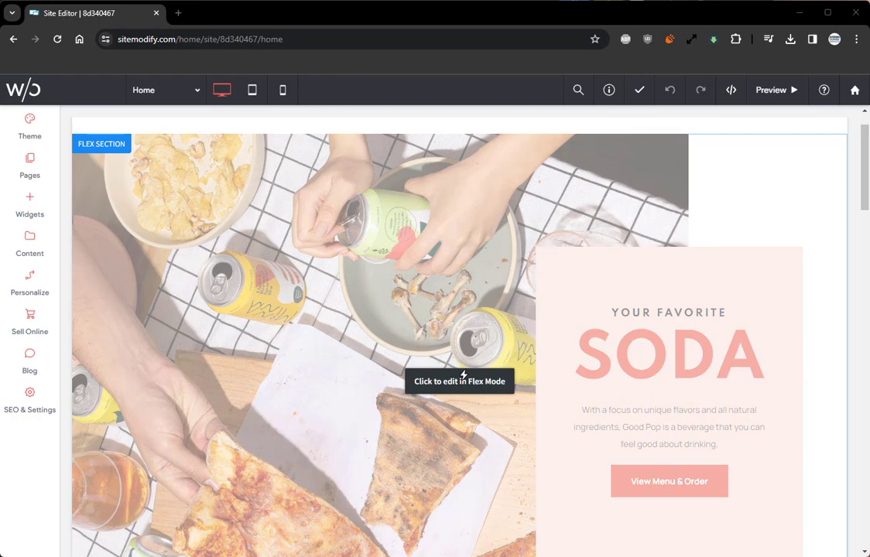
Step: Open the SODA hero flex section in Flex Mode and show its layers
left_click(462, 375)
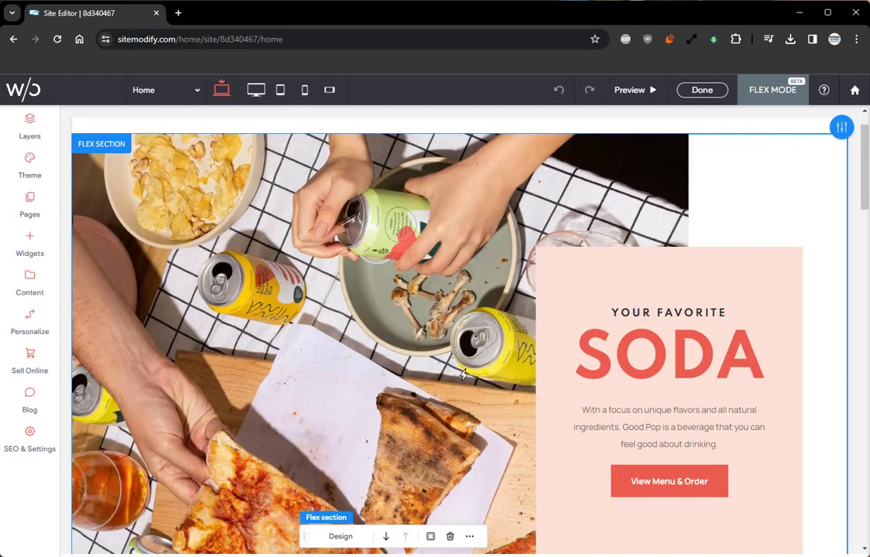
left_click(31, 122)
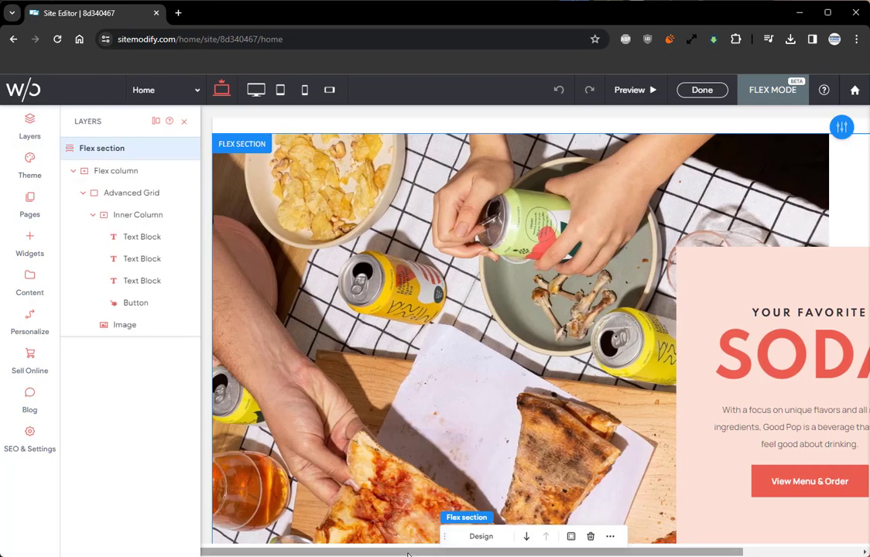
left_click_drag(407, 553, 537, 551)
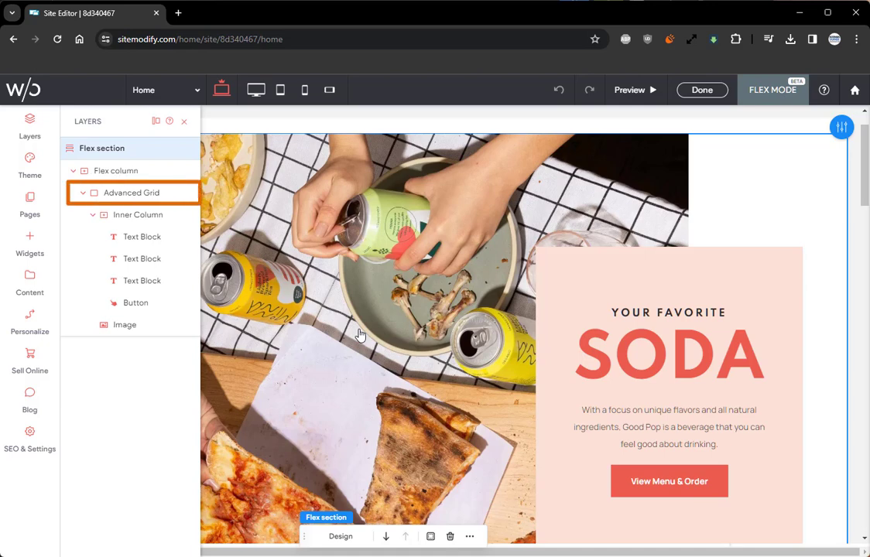
Step: View the design settings of the hero section's Advanced Grid, then close the settings and the layer list
left_click(155, 192)
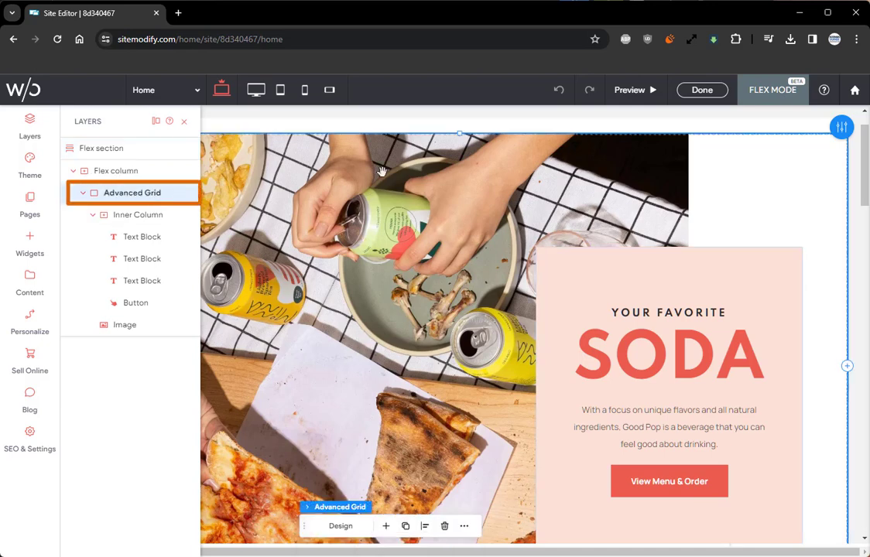
left_click(839, 130)
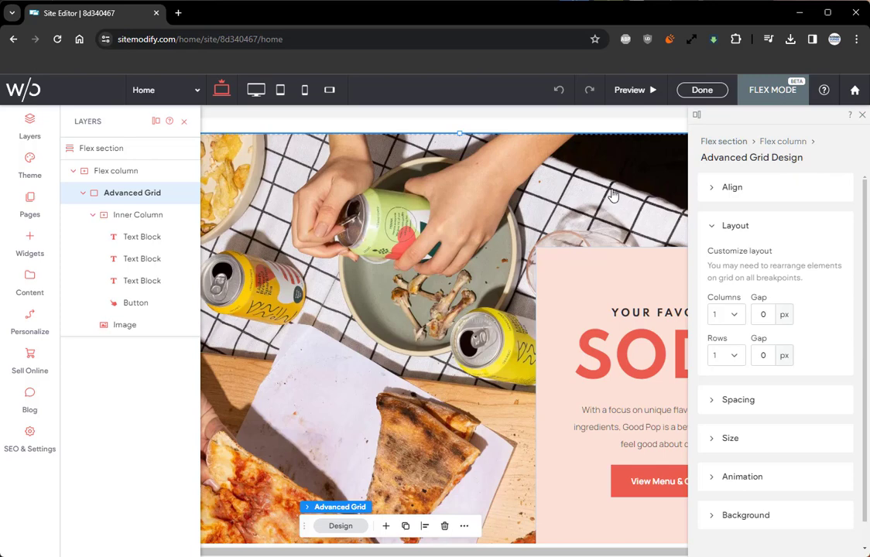
left_click(862, 115)
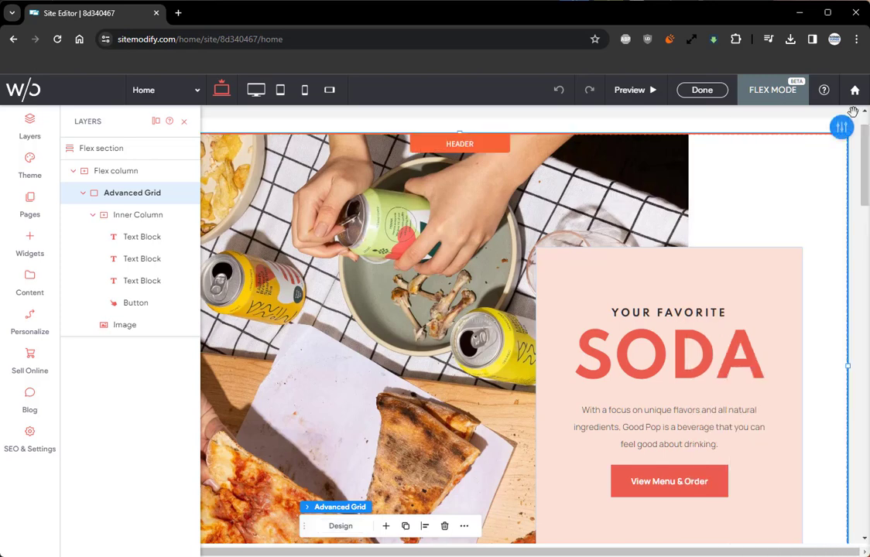
left_click(183, 125)
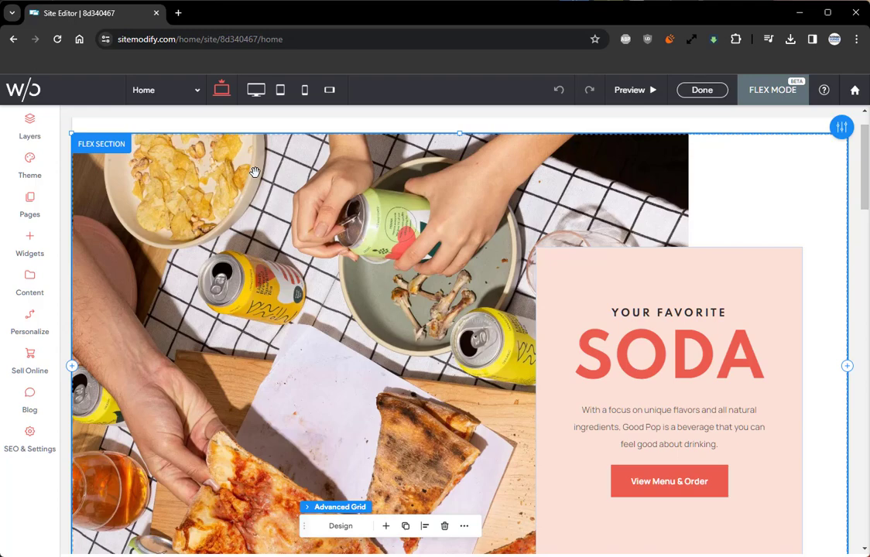
Step: Check the hero section's layout at the tablet and mobile breakpoints, then return to the base desktop breakpoint
left_click(280, 90)
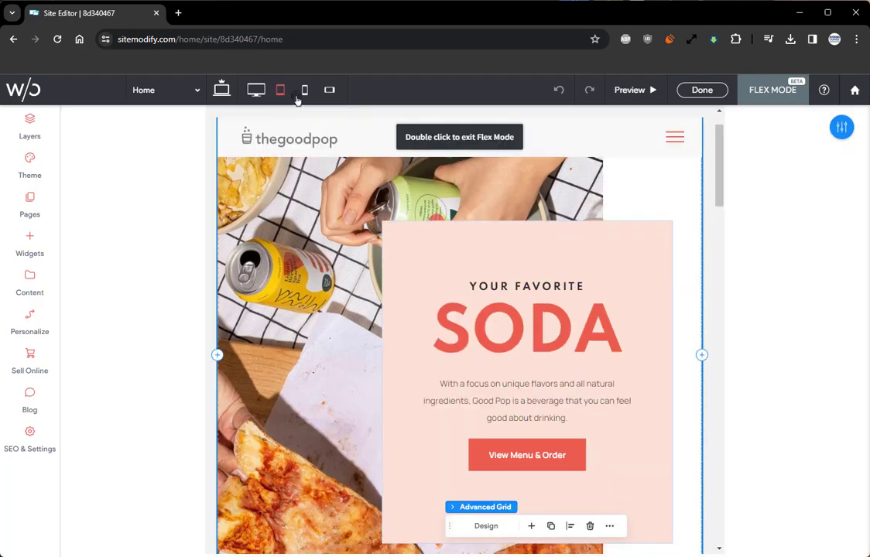
left_click(303, 91)
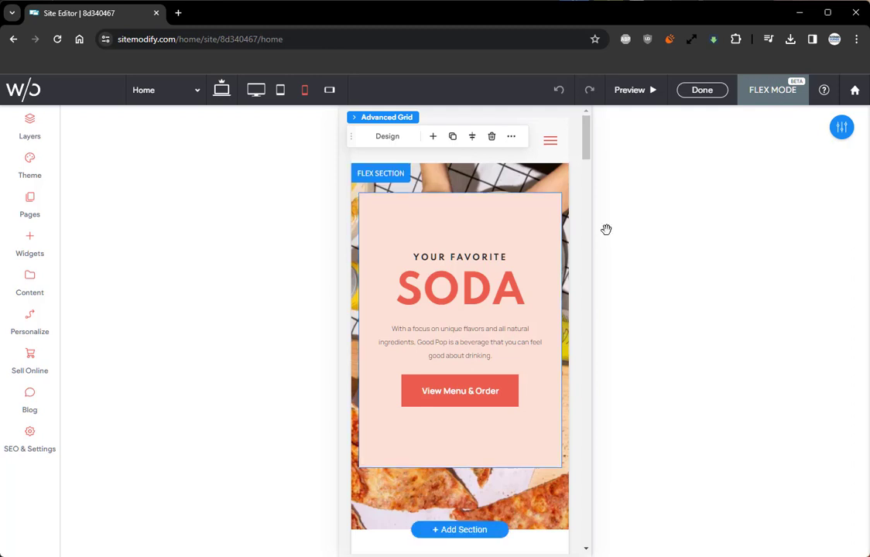
left_click(221, 89)
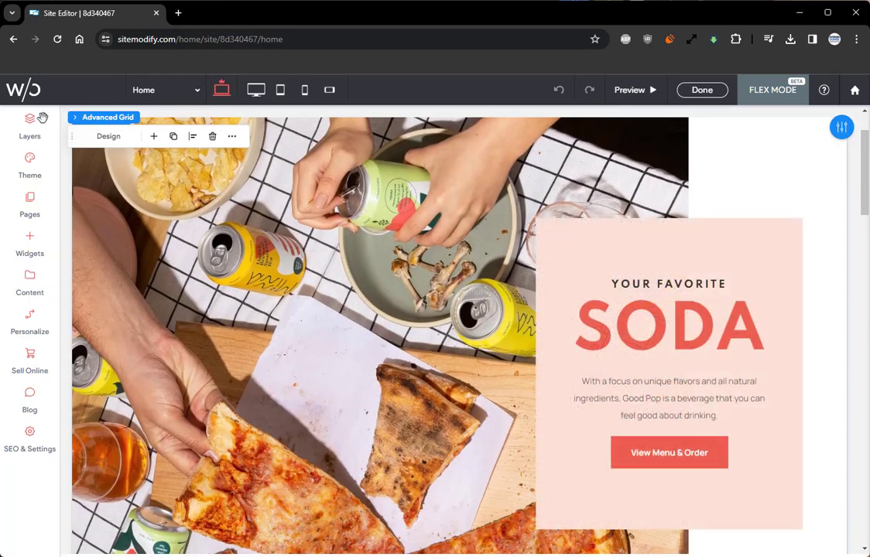
Step: Select the hero grid's Inner Column in the layers to view its bounds, then exit Flex Mode
left_click(31, 120)
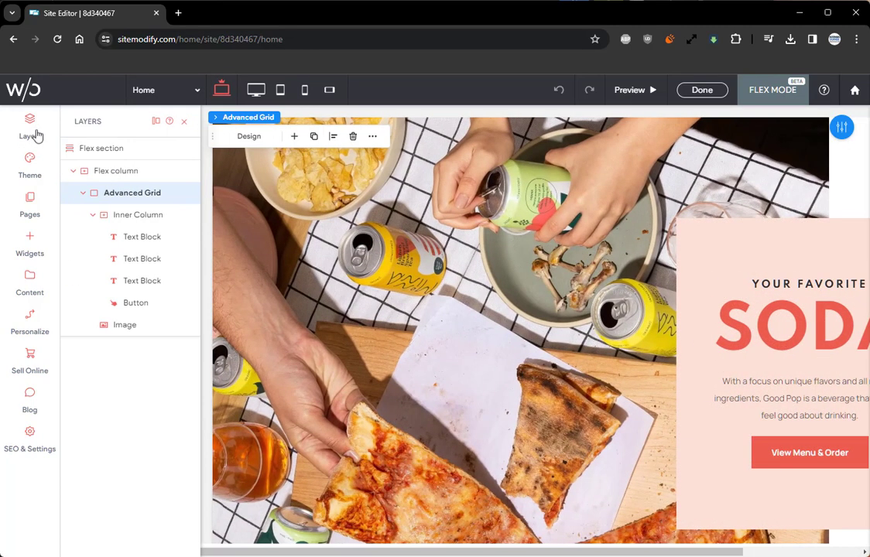
left_click(130, 214)
left_click_drag(453, 554, 579, 554)
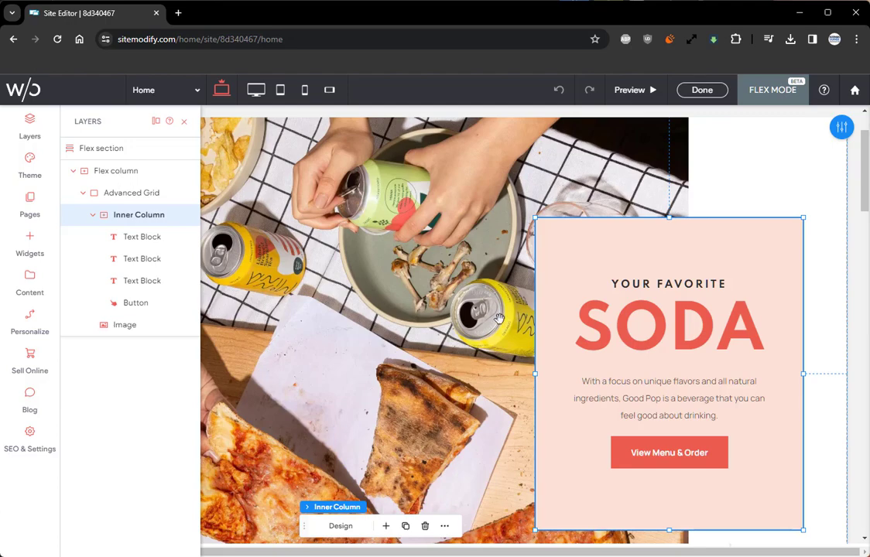
left_click(702, 89)
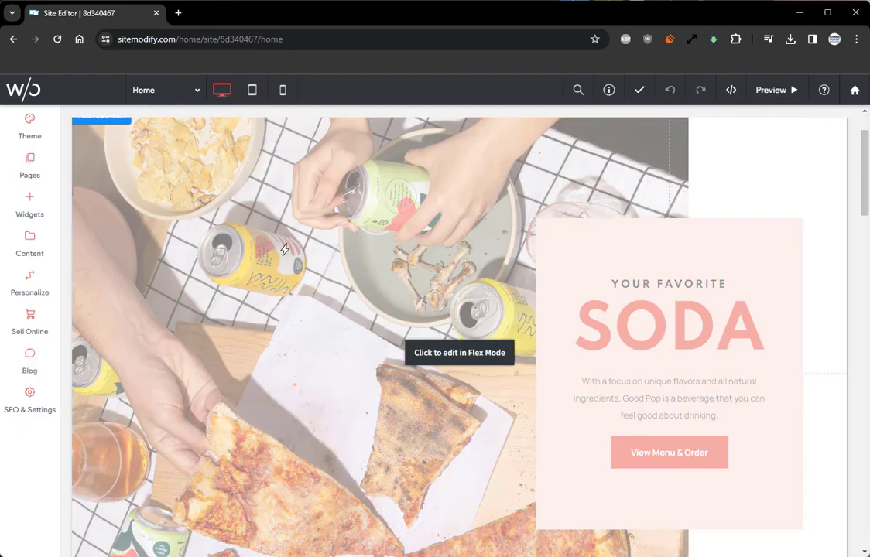
Step: Open the How to Order section in Flex Mode, check its mobile layout and return to the base desktop breakpoint
scroll(293, 246, "down", 7)
scroll(285, 249, "up", 1)
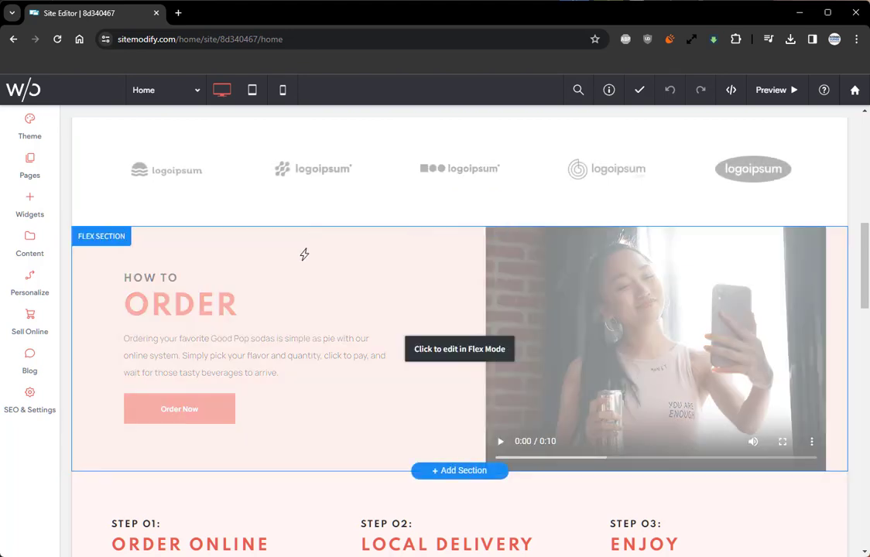
left_click(303, 252)
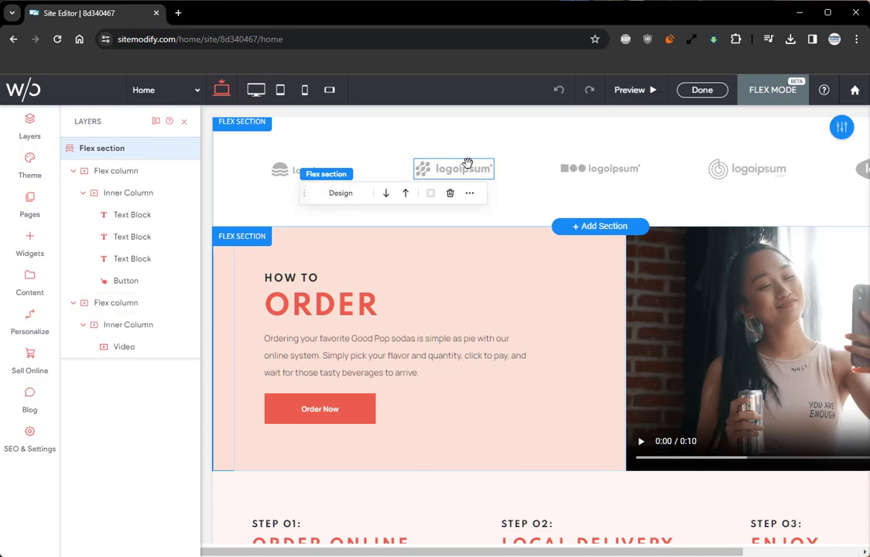
left_click(305, 92)
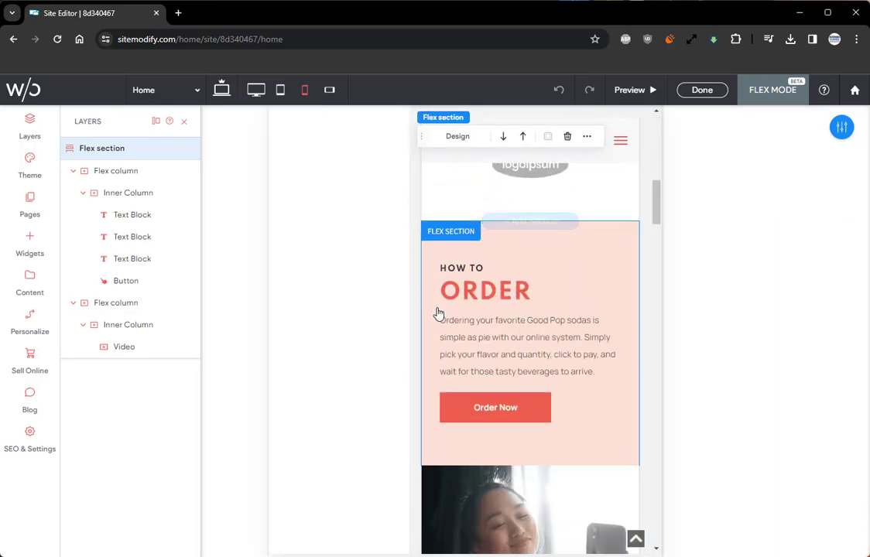
scroll(439, 313, "down", 3)
scroll(439, 313, "up", 1)
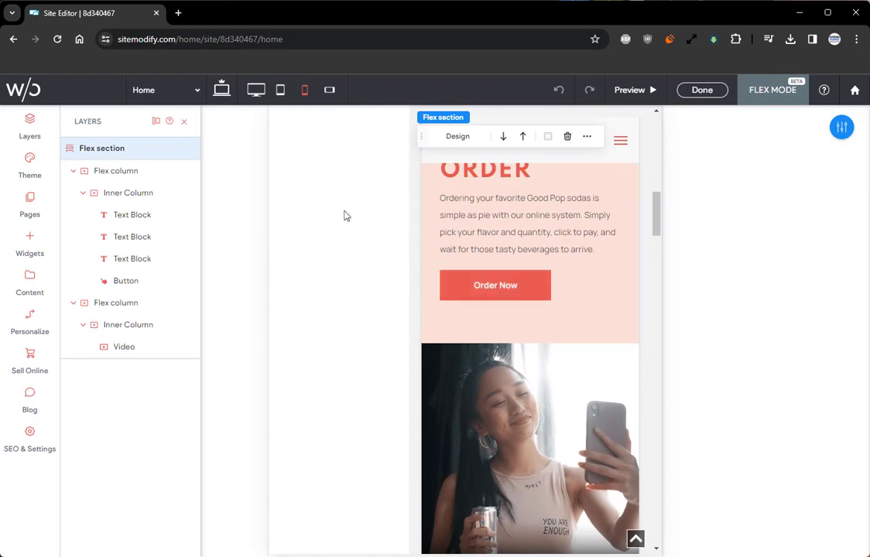
left_click(223, 91)
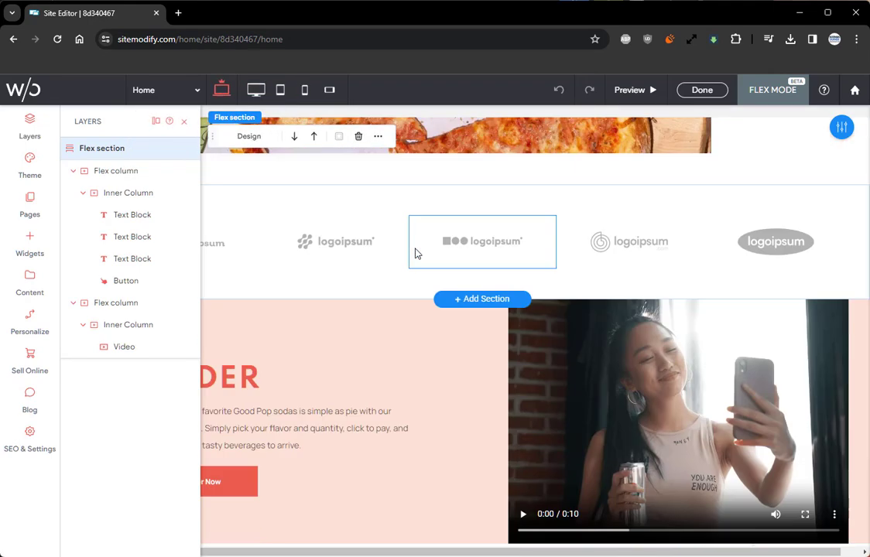
scroll(417, 254, "down", 2)
scroll(415, 254, "up", 1)
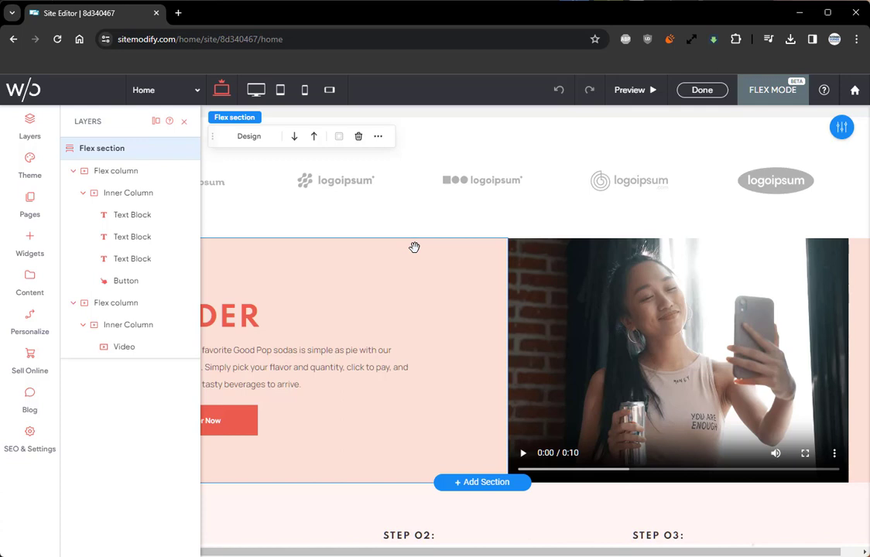
Step: View the layout and size settings of the inner column holding the video, then exit Flex Mode
left_click(136, 325)
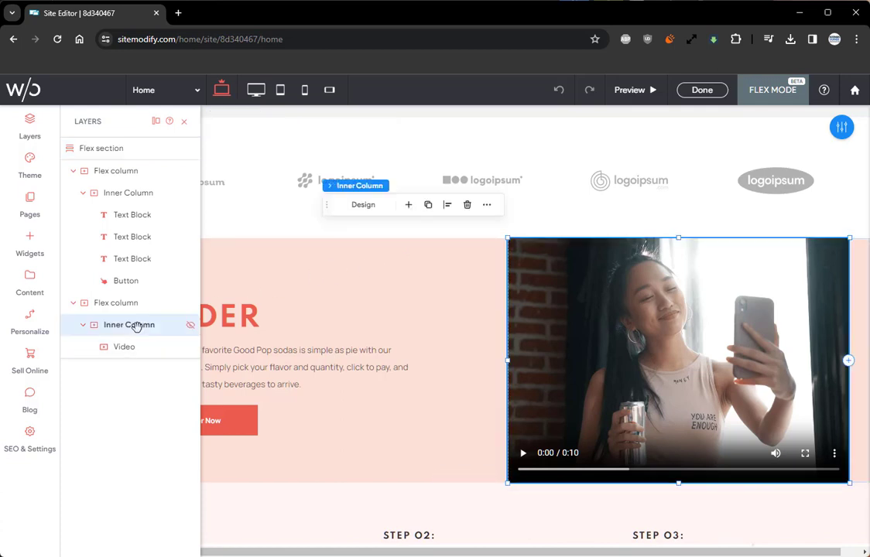
left_click(841, 126)
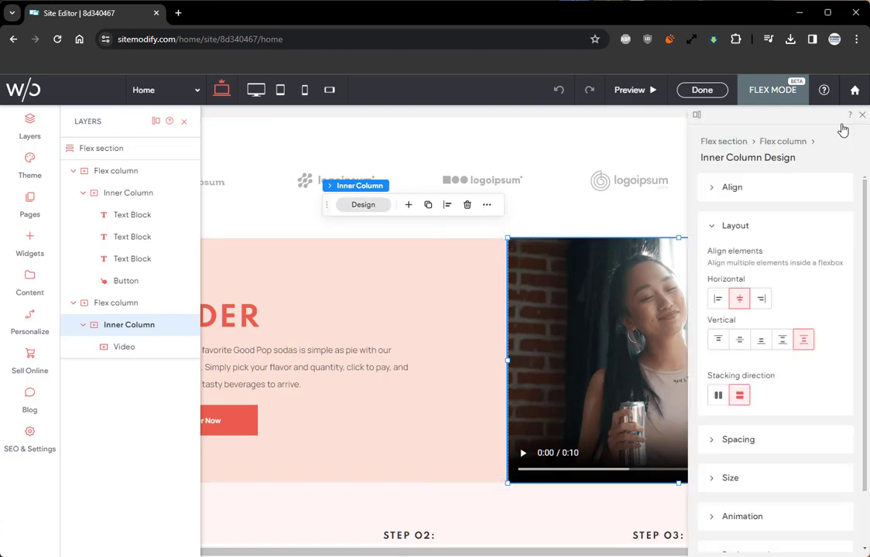
scroll(743, 310, "down", 1)
left_click(726, 414)
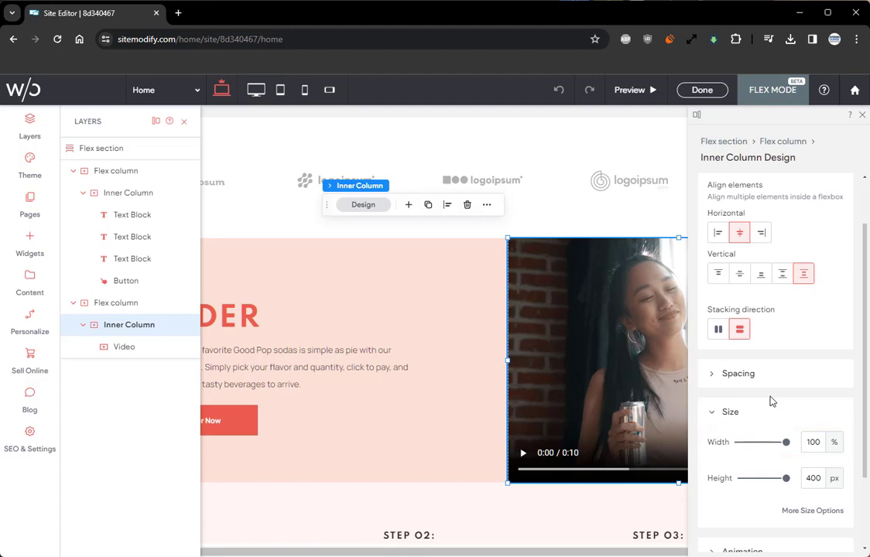
left_click(700, 90)
Step: Open the testimonial cards section below Happy Customers in Flex Mode and close its design settings
scroll(443, 321, "down", 4)
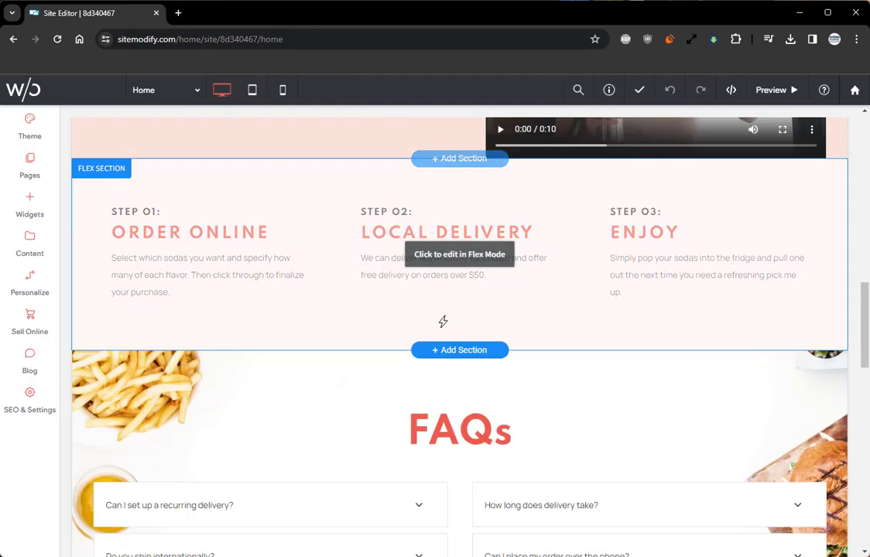
scroll(442, 320, "down", 8)
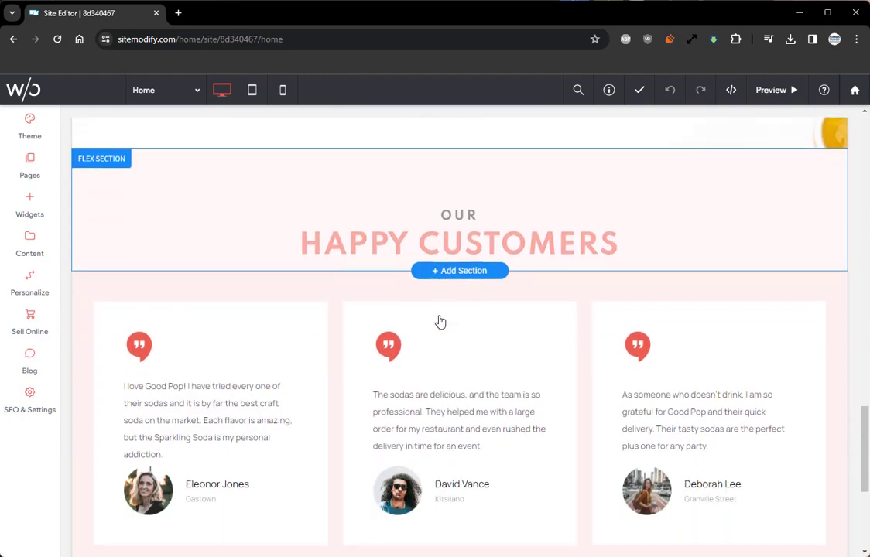
scroll(440, 322, "down", 1)
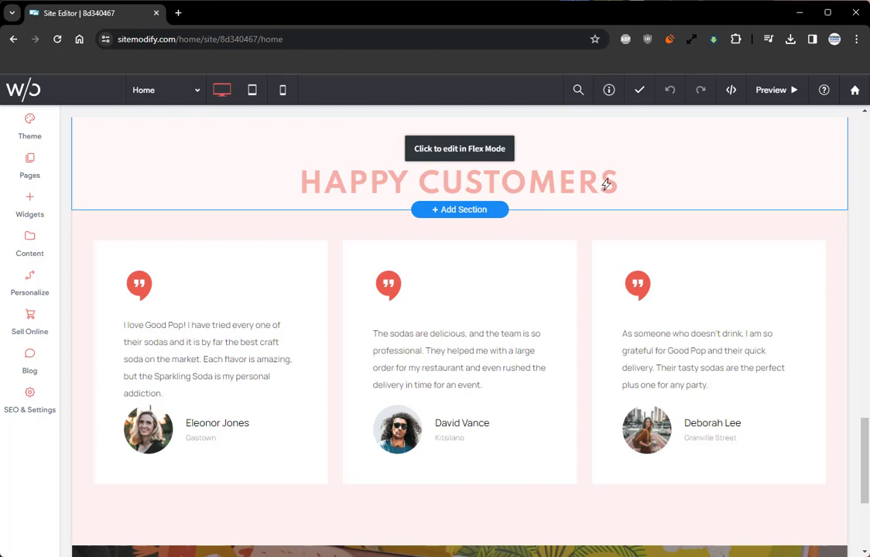
left_click(474, 259)
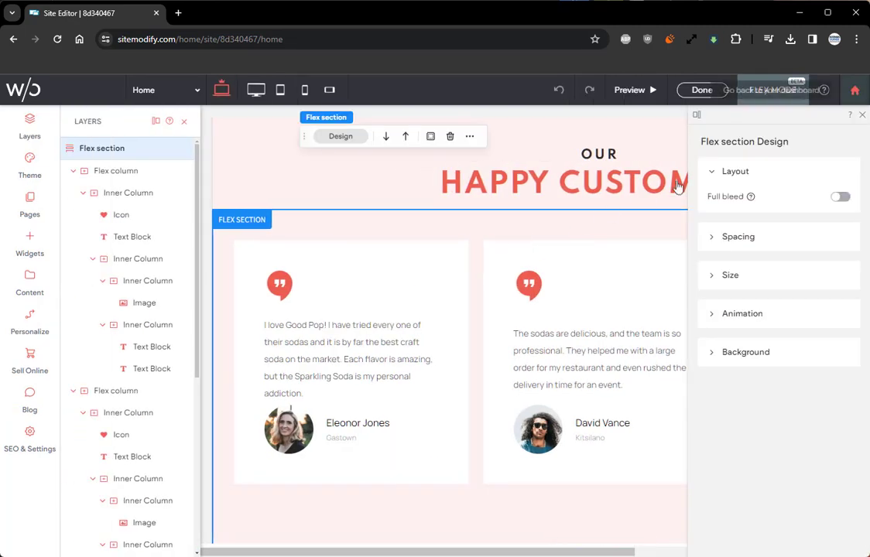
left_click(861, 114)
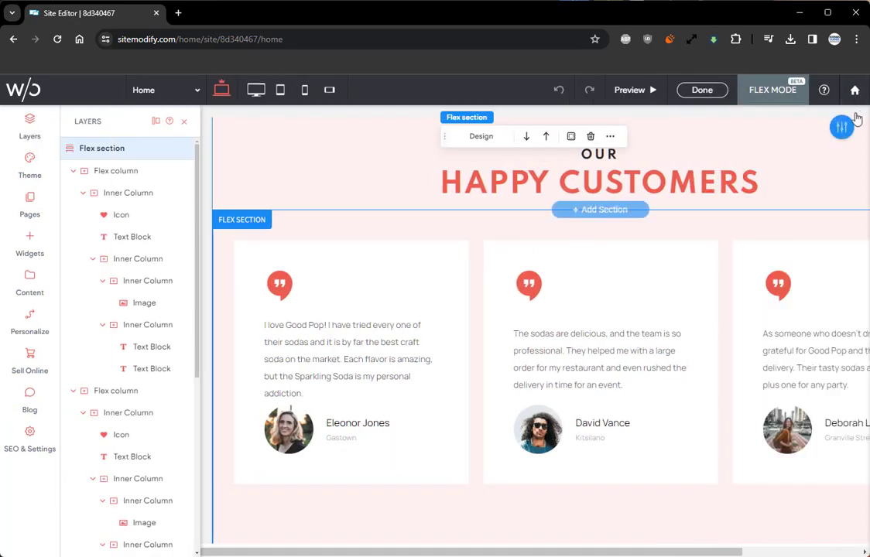
Step: Examine the first testimonial card's structure by selecting its icon, quote text, nested column, image and text blocks, and reselect its outer Inner Column
left_click(334, 257)
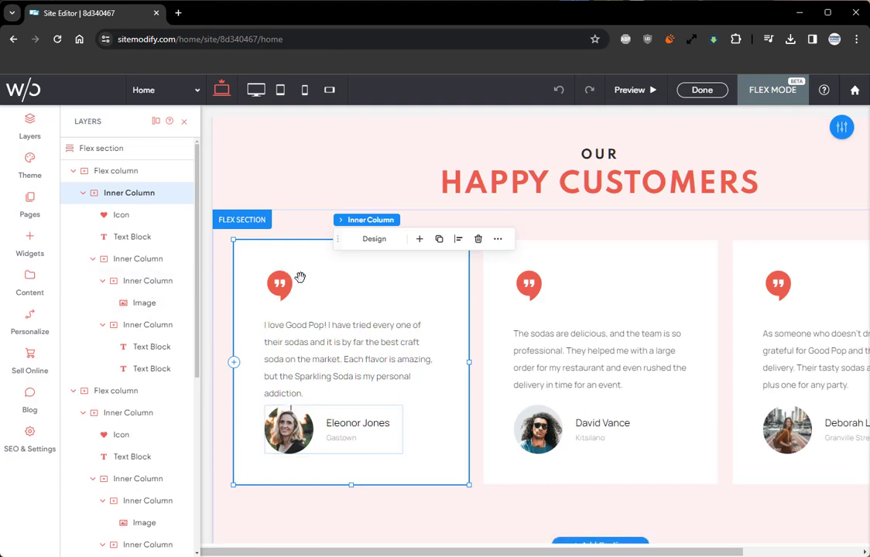
left_click(159, 216)
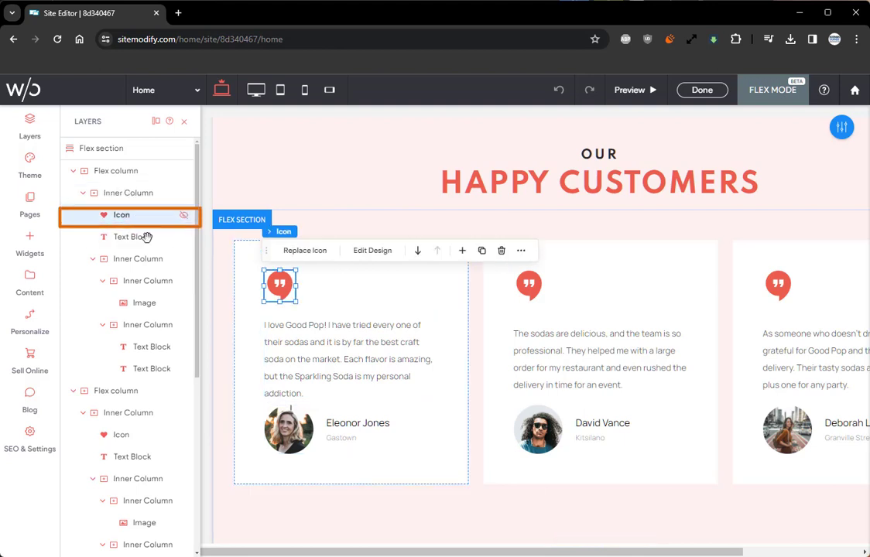
left_click(147, 238)
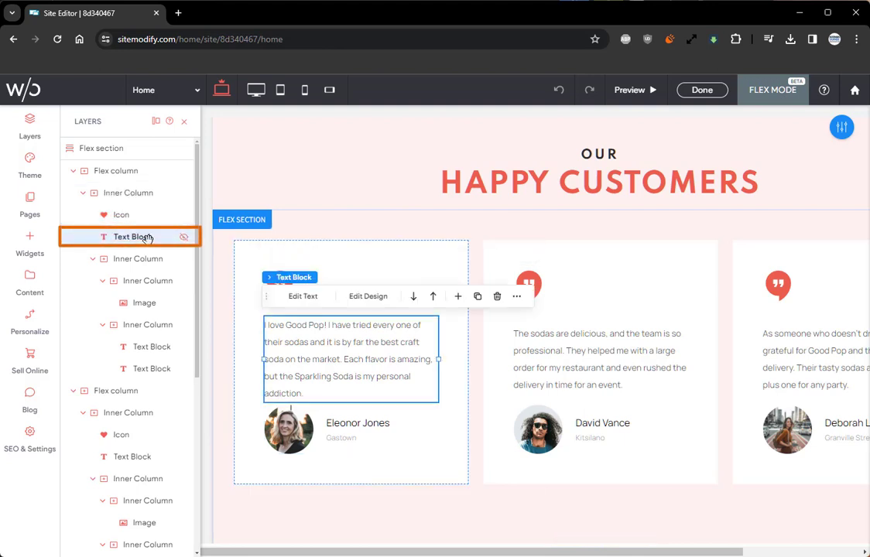
left_click(147, 258)
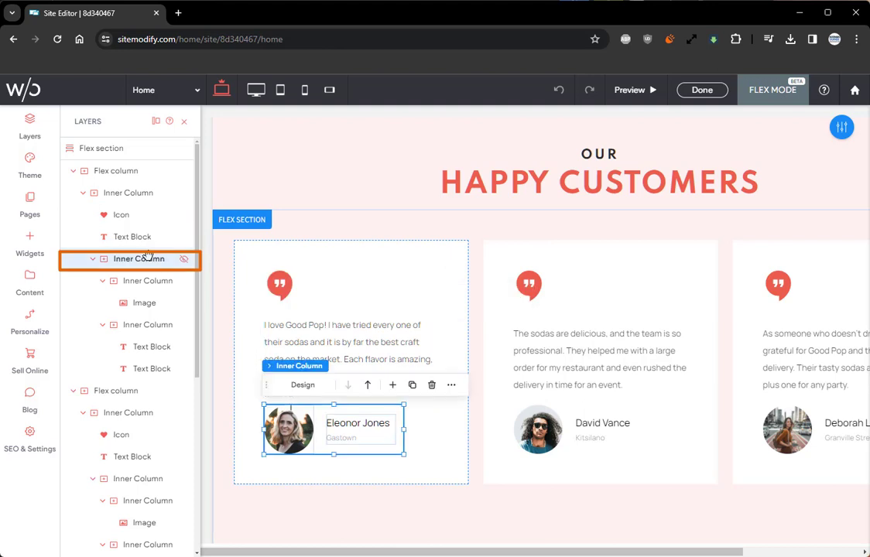
left_click(147, 303)
left_click(147, 348)
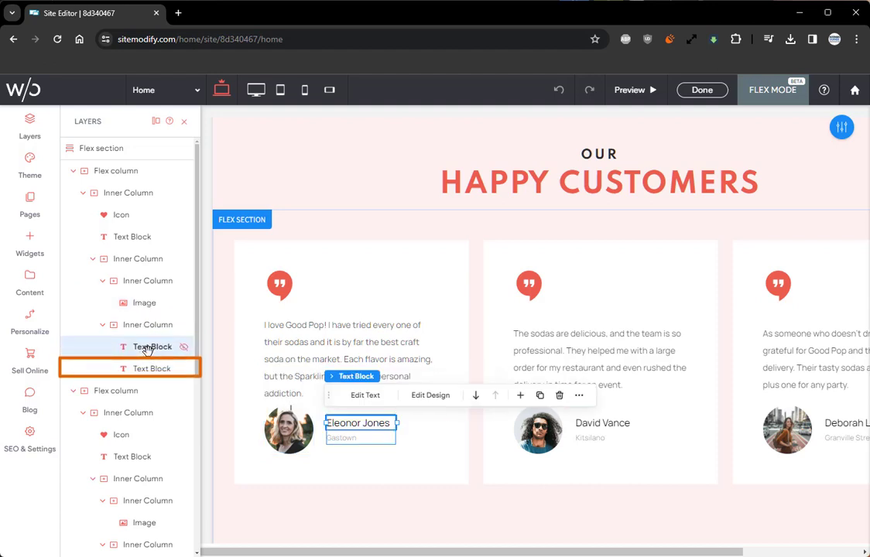
left_click(147, 368)
scroll(146, 365, "down", 1)
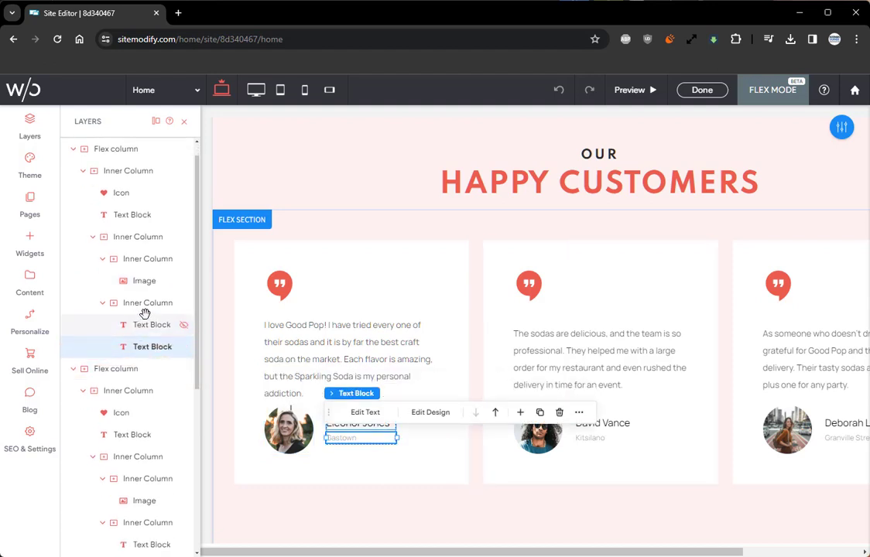
scroll(146, 306, "up", 1)
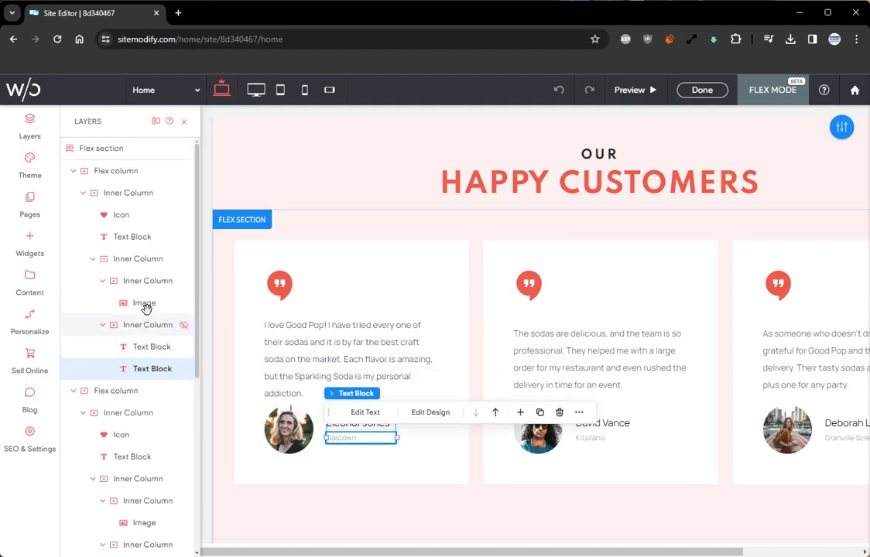
left_click(247, 371)
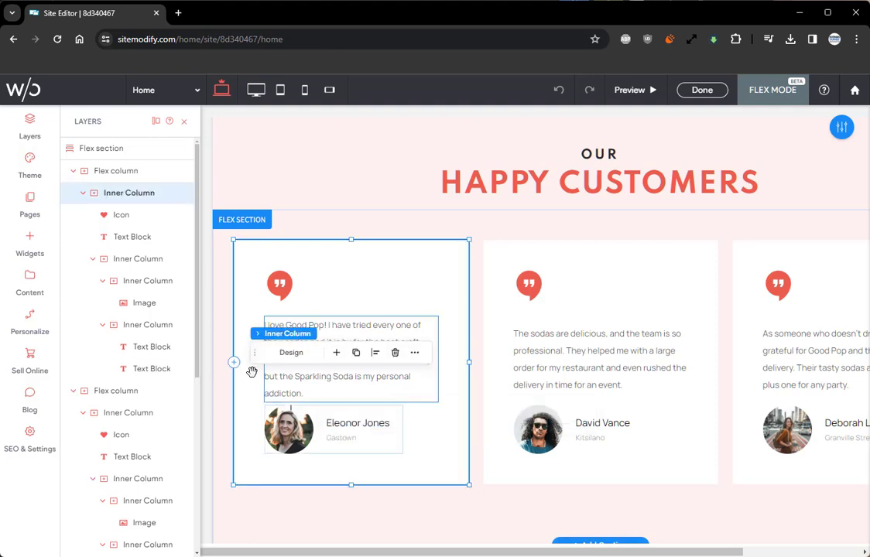
Step: Move the inner column's floating controls off the first testimonial card and check the section's tablet and mobile layouts
left_click_drag(251, 354, 306, 213)
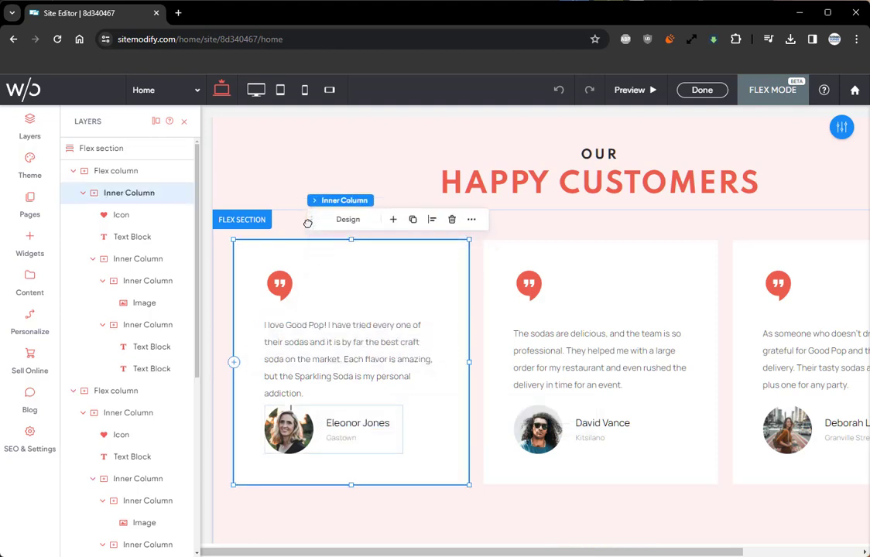
left_click(280, 90)
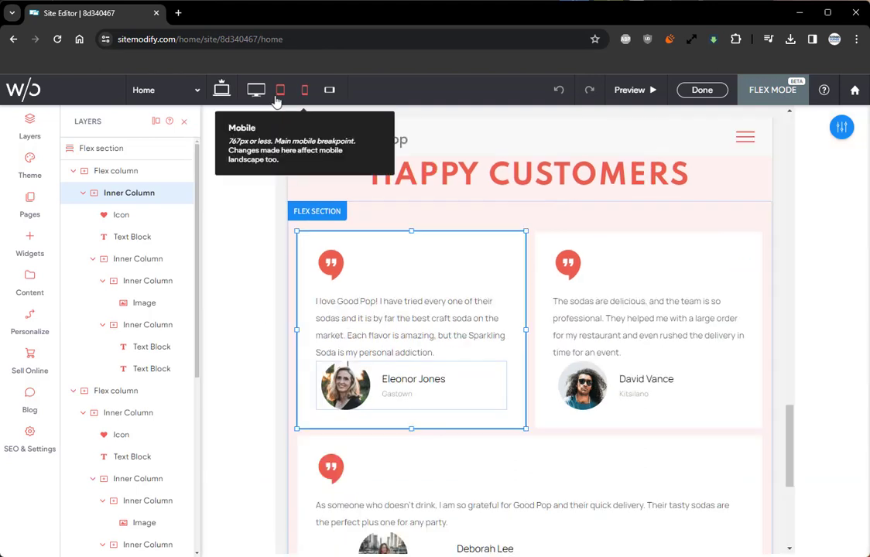
left_click(304, 90)
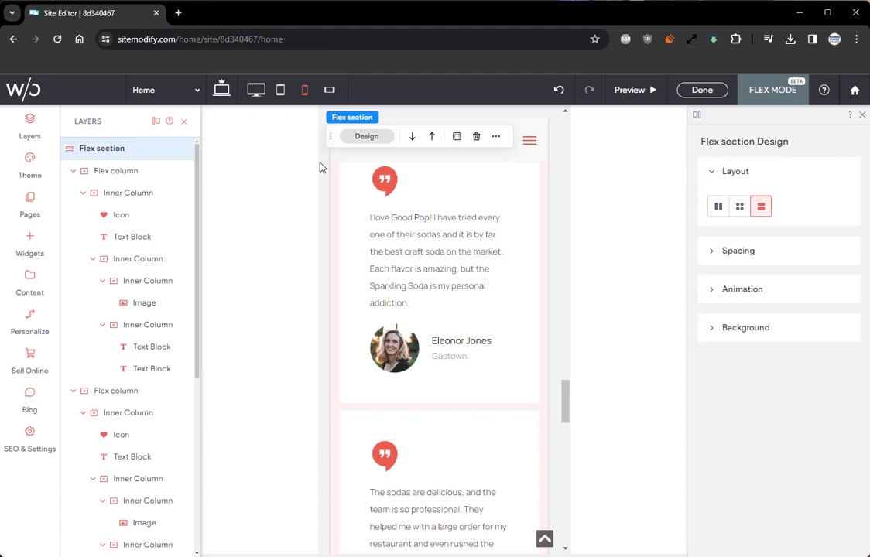
Step: At the tablet breakpoint, try the stacked layout on the testimonials flex section, set it to the two-per-row grid, and exit Flex Mode
left_click(281, 90)
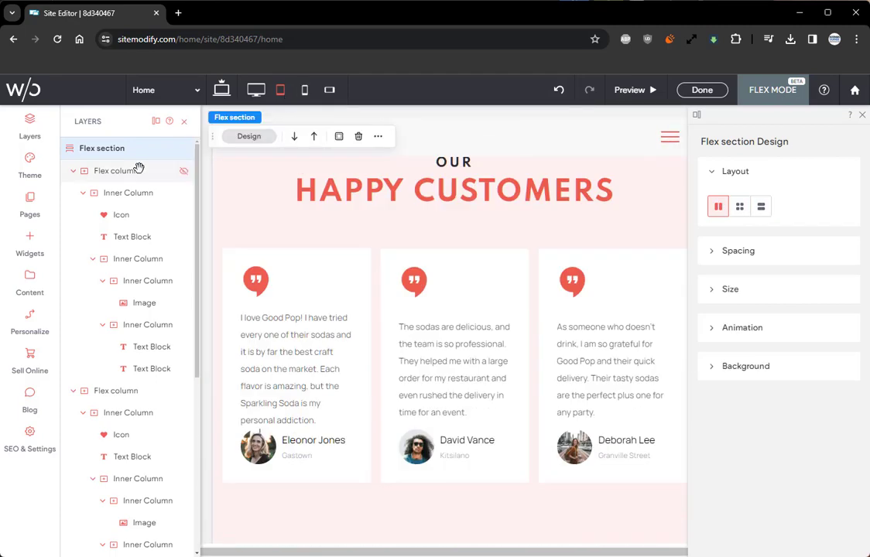
left_click(139, 170)
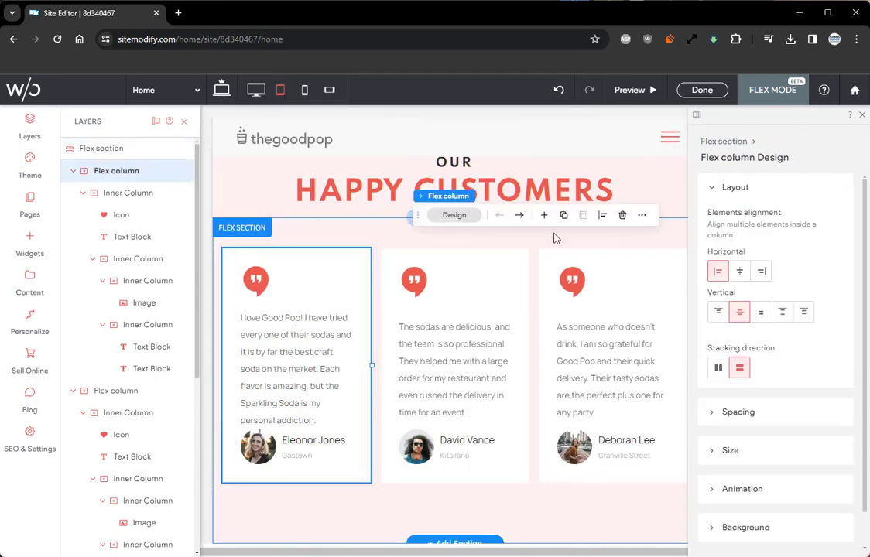
left_click(583, 241)
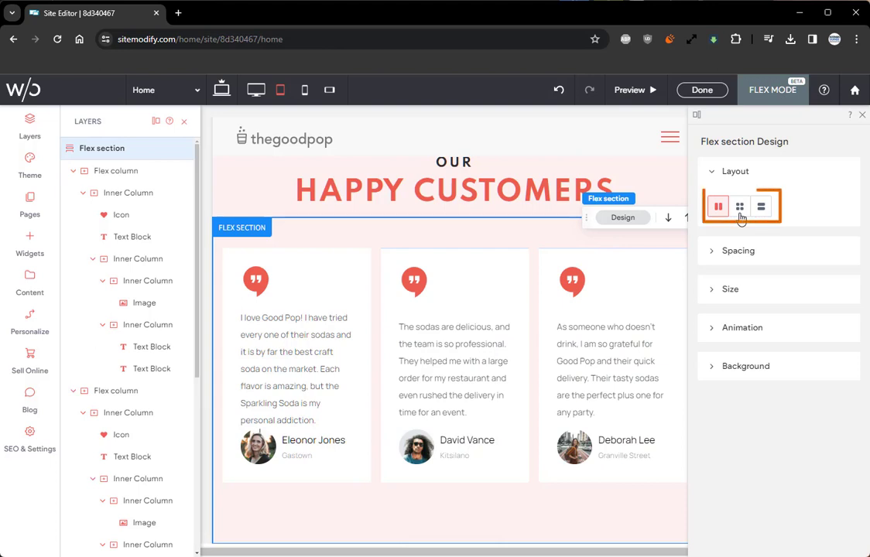
left_click(740, 212)
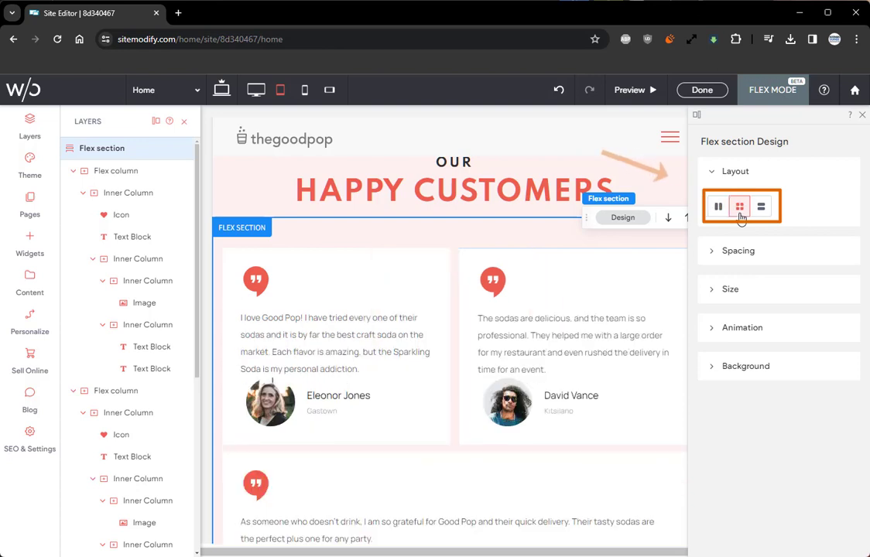
left_click(761, 210)
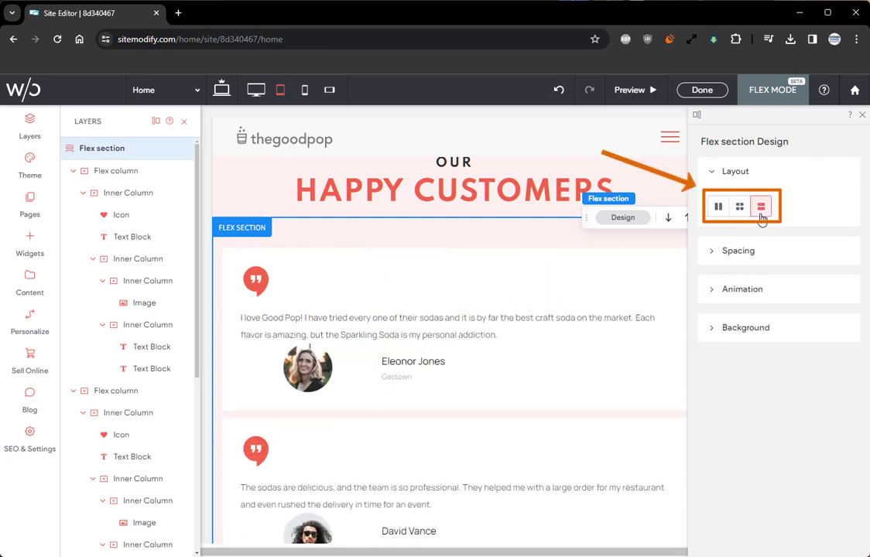
left_click(741, 211)
scroll(576, 261, "down", 2)
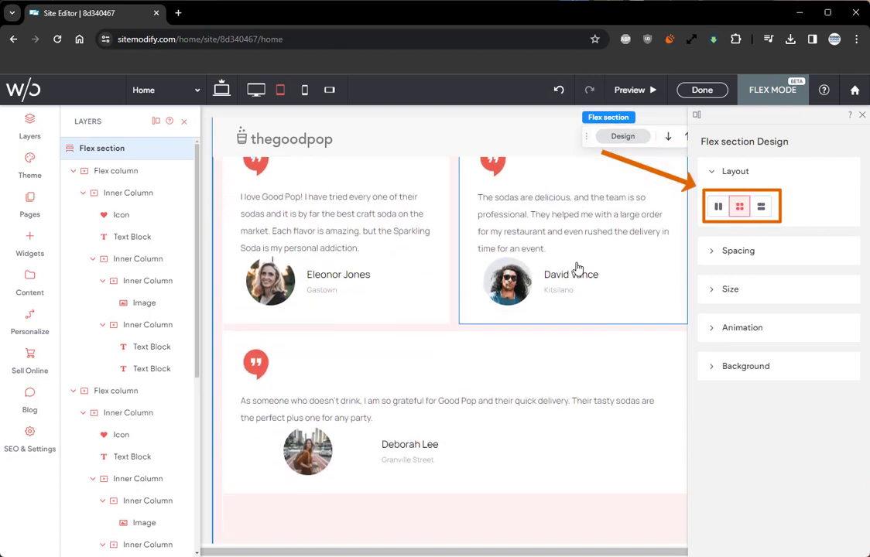
scroll(576, 262, "up", 1)
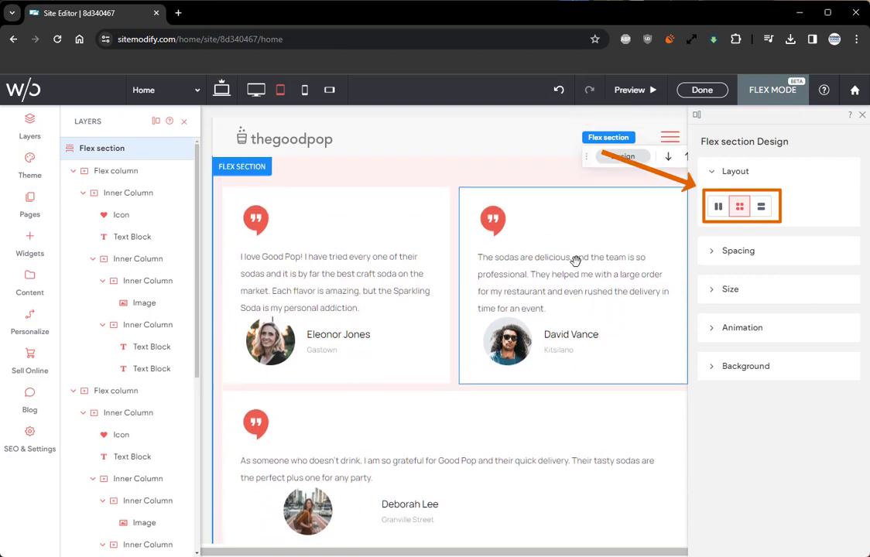
left_click(704, 91)
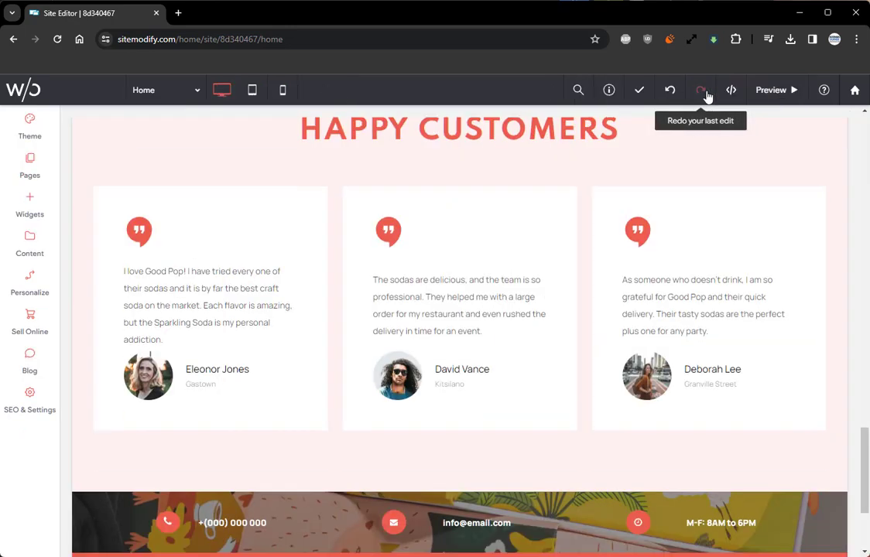
Step: Add the four-card image flex section between the FAQs and Happy Customers, save it, and close its design settings
scroll(450, 261, "up", 3)
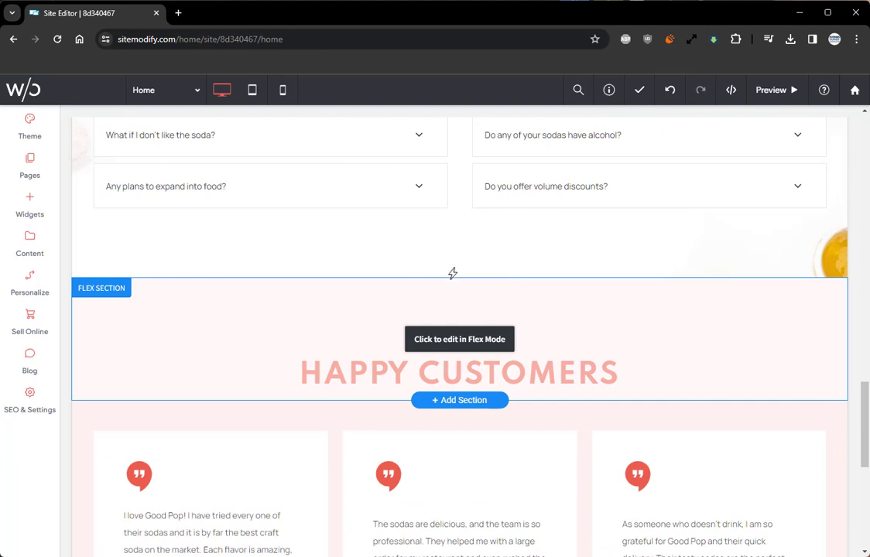
left_click(454, 281)
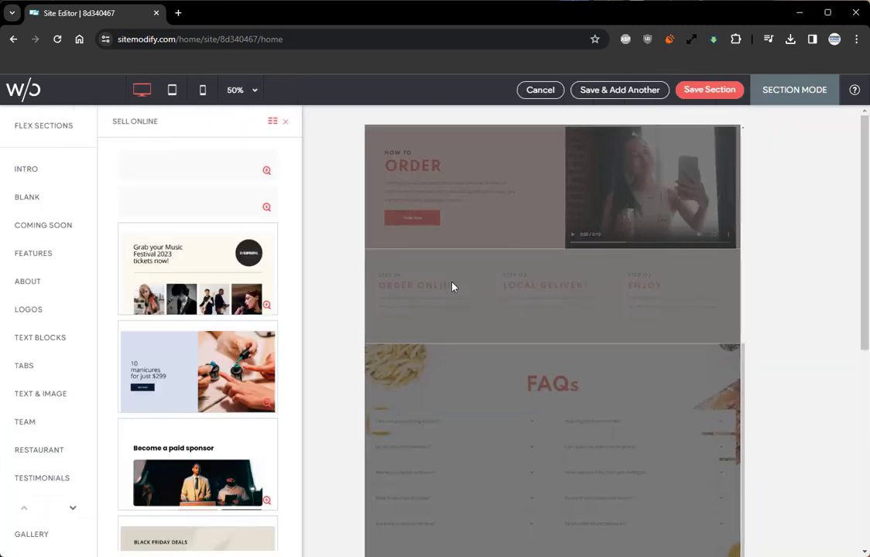
left_click(47, 128)
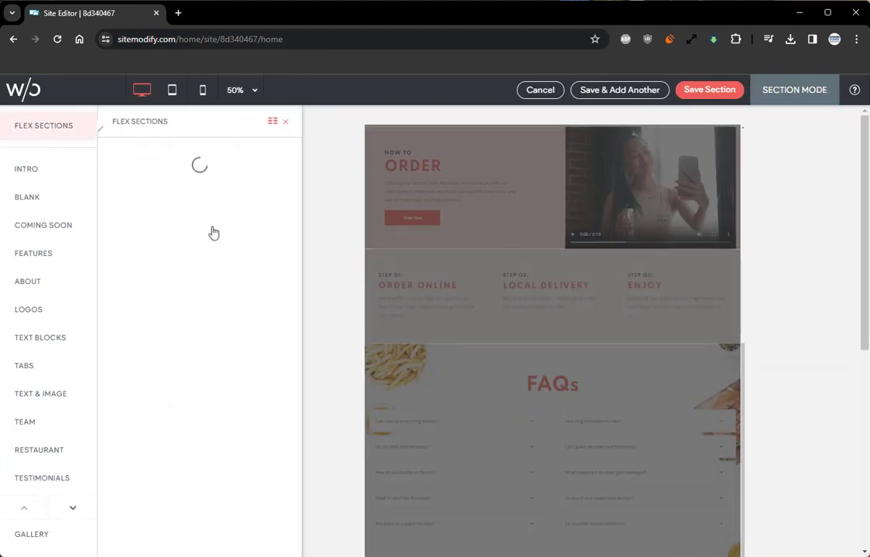
scroll(246, 301, "down", 5)
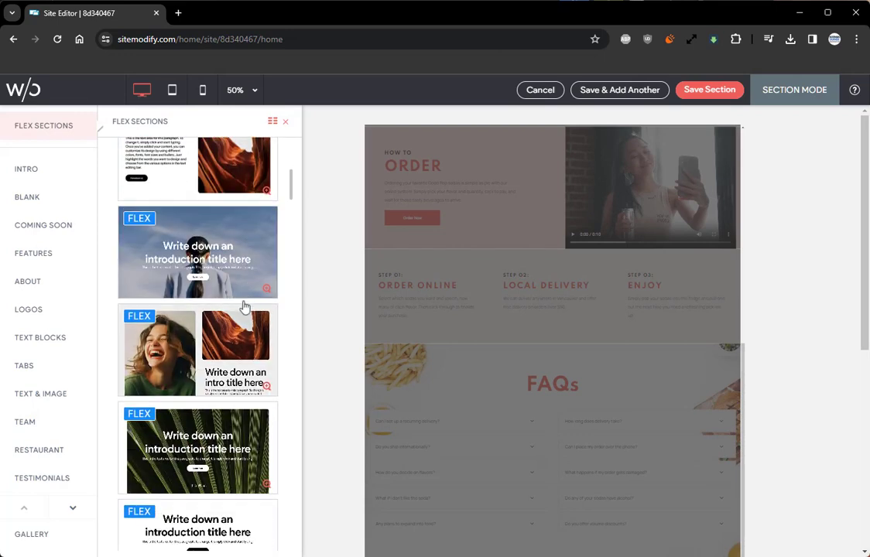
scroll(244, 306, "down", 3)
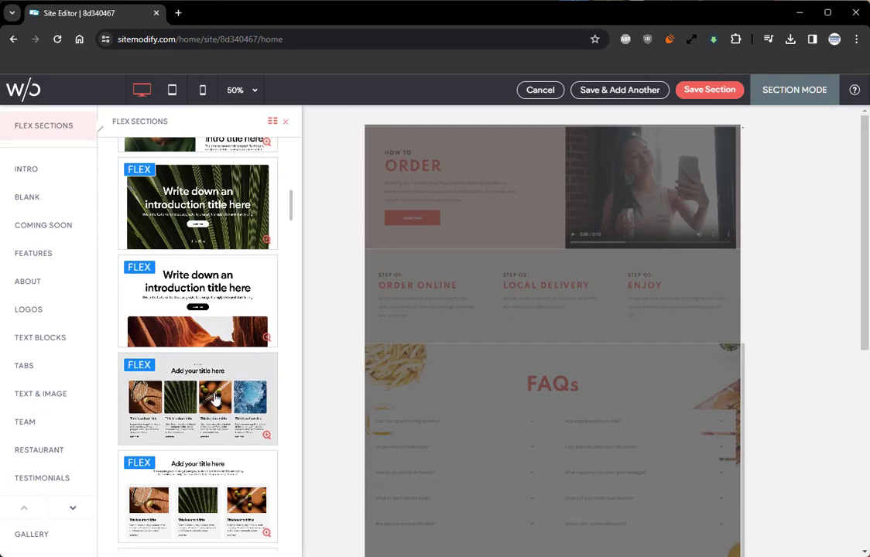
left_click(215, 398)
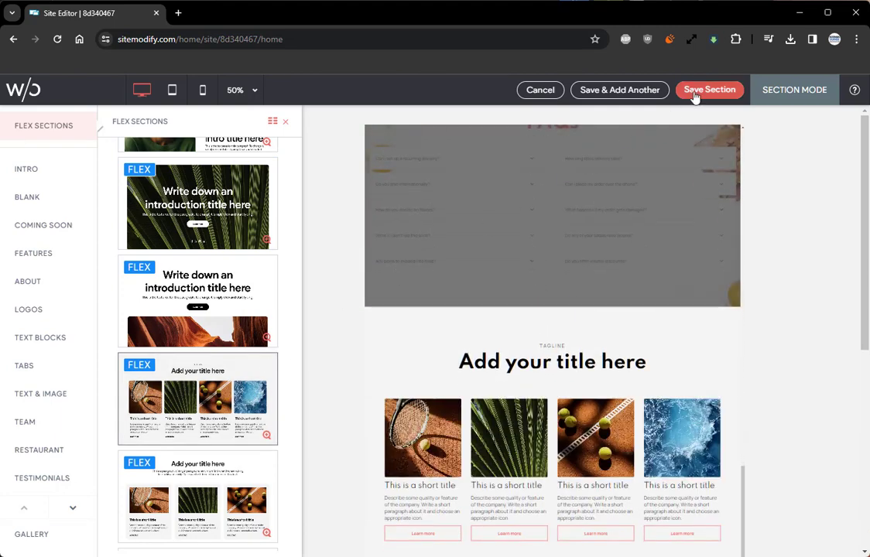
left_click(695, 92)
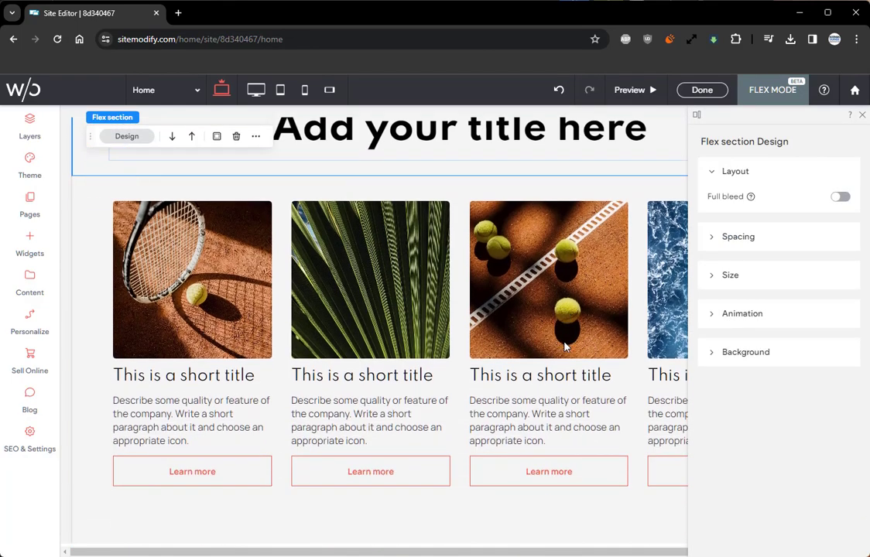
left_click(860, 114)
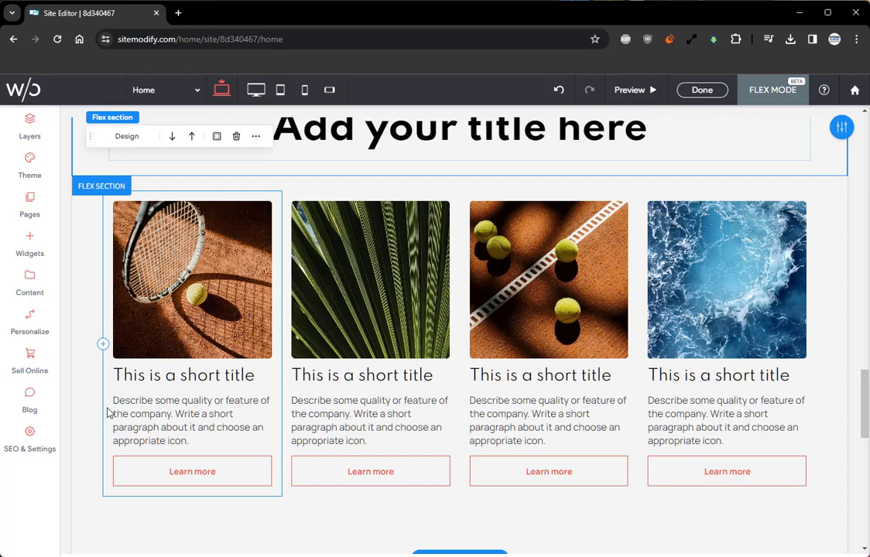
Step: Inspect the first card's button and the cards' flex section, check the tablet and mobile layouts, and return to the base desktop breakpoint
left_click(234, 470)
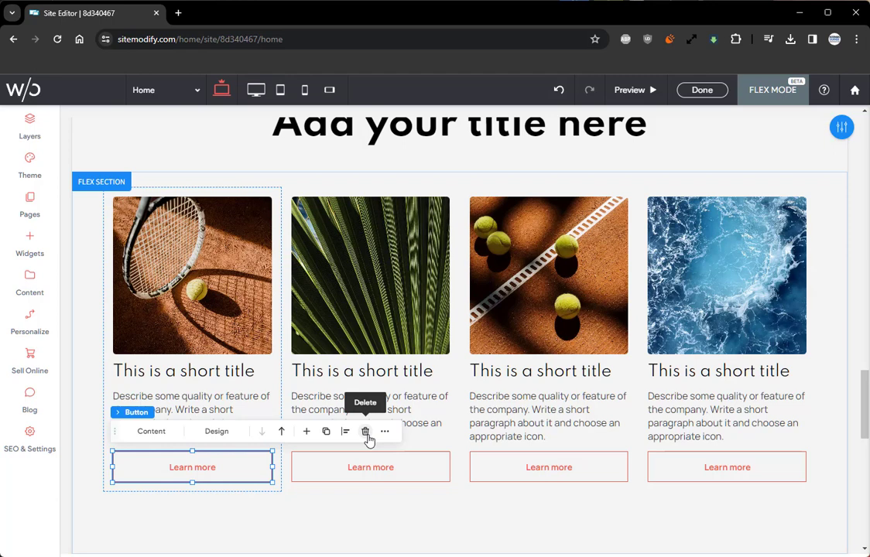
left_click(362, 502)
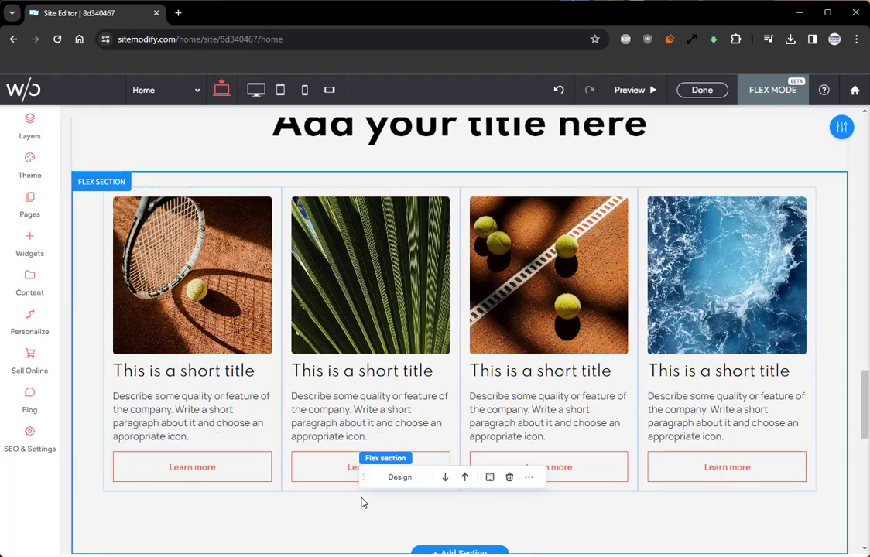
left_click(277, 90)
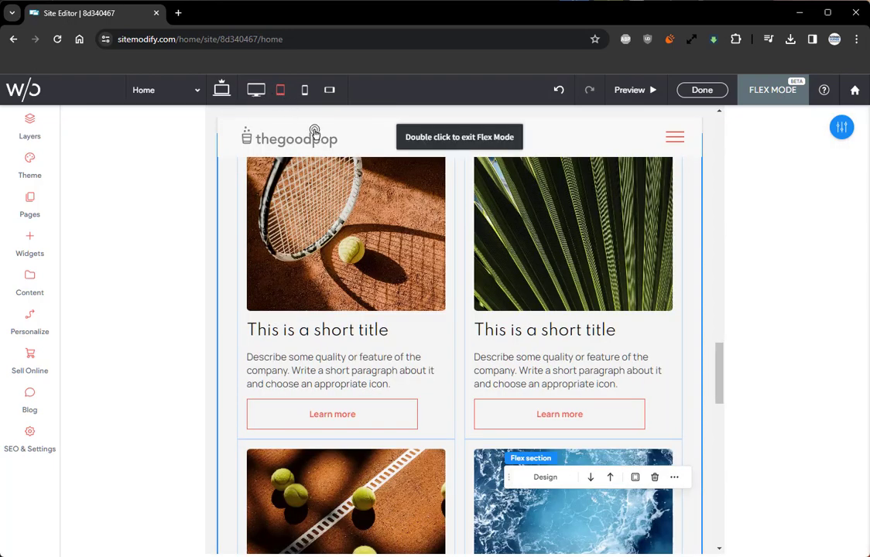
left_click(305, 91)
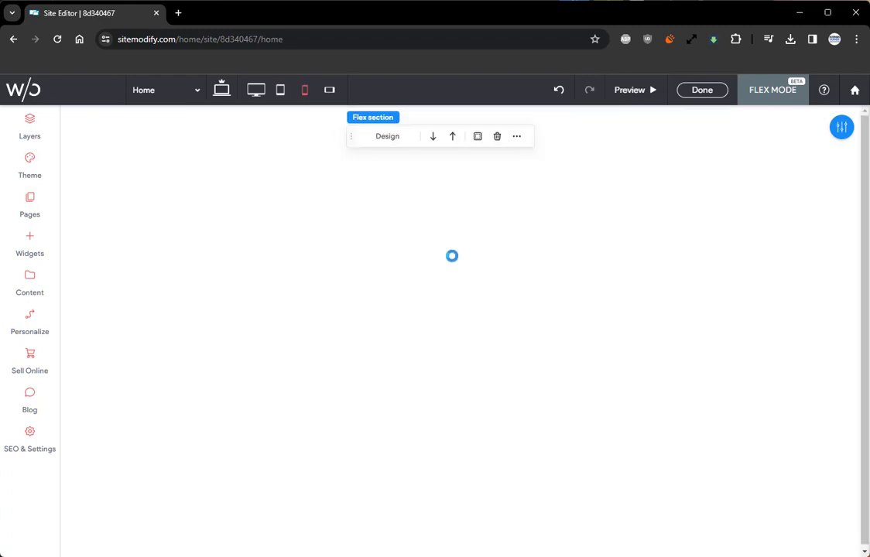
scroll(453, 262, "down", 15)
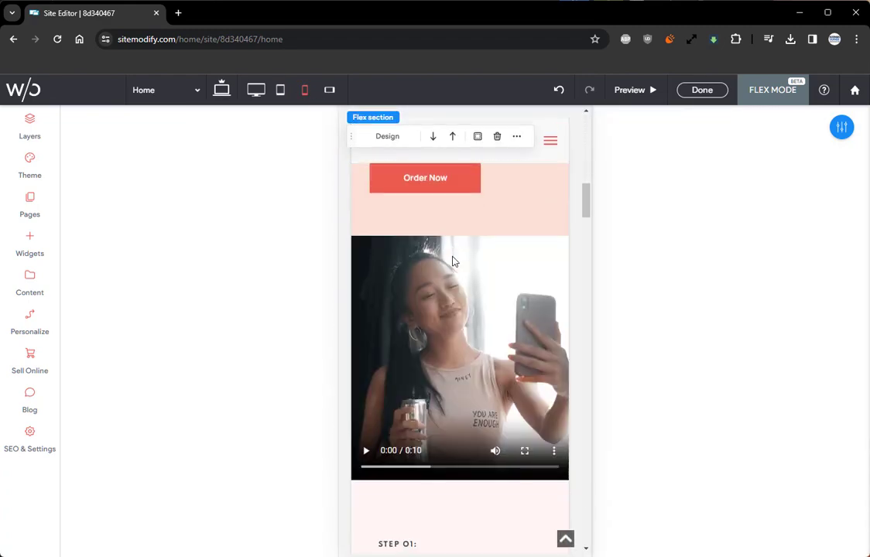
scroll(453, 262, "down", 15)
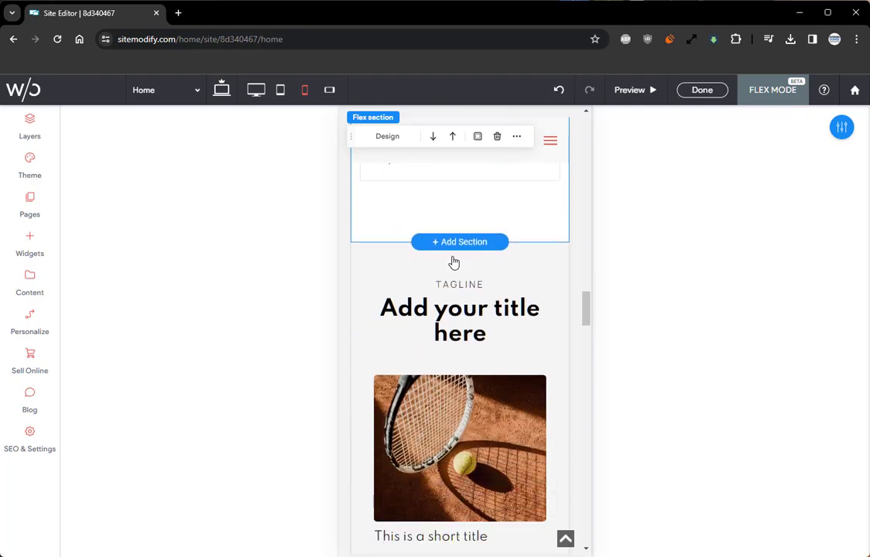
scroll(454, 262, "down", 3)
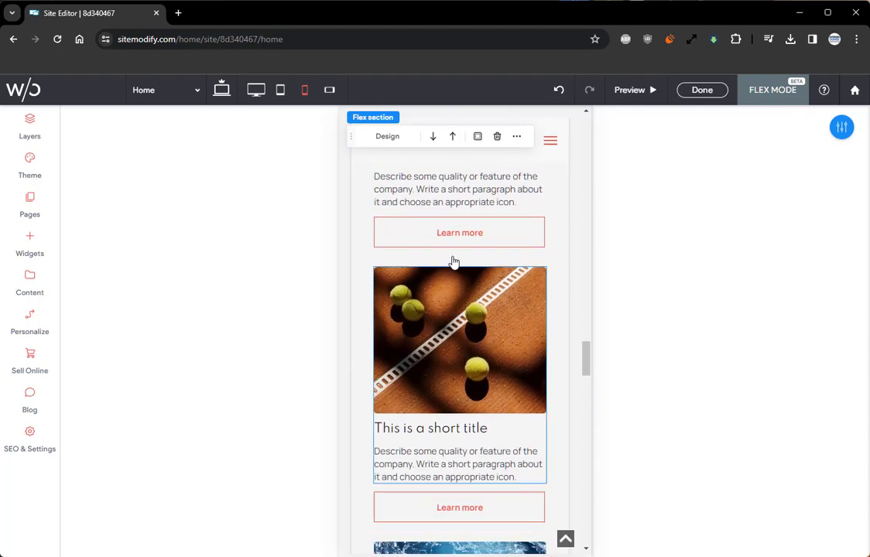
left_click(222, 91)
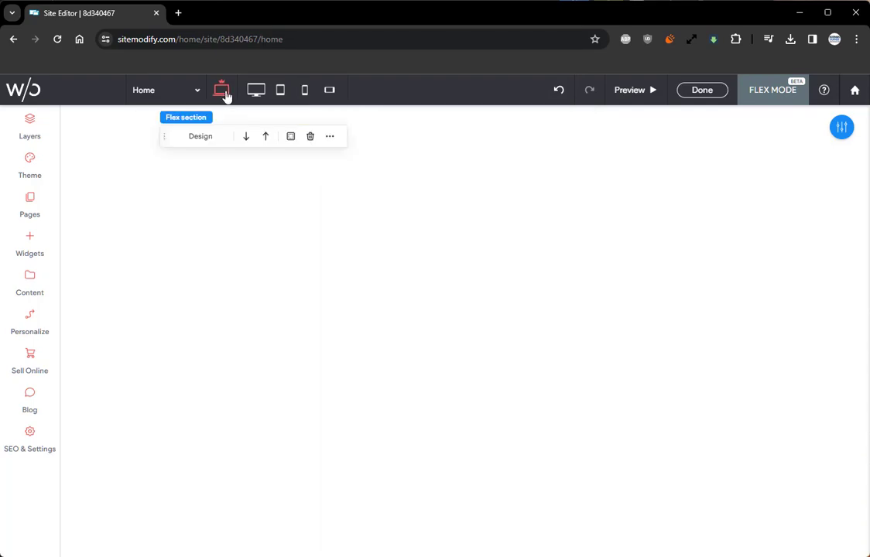